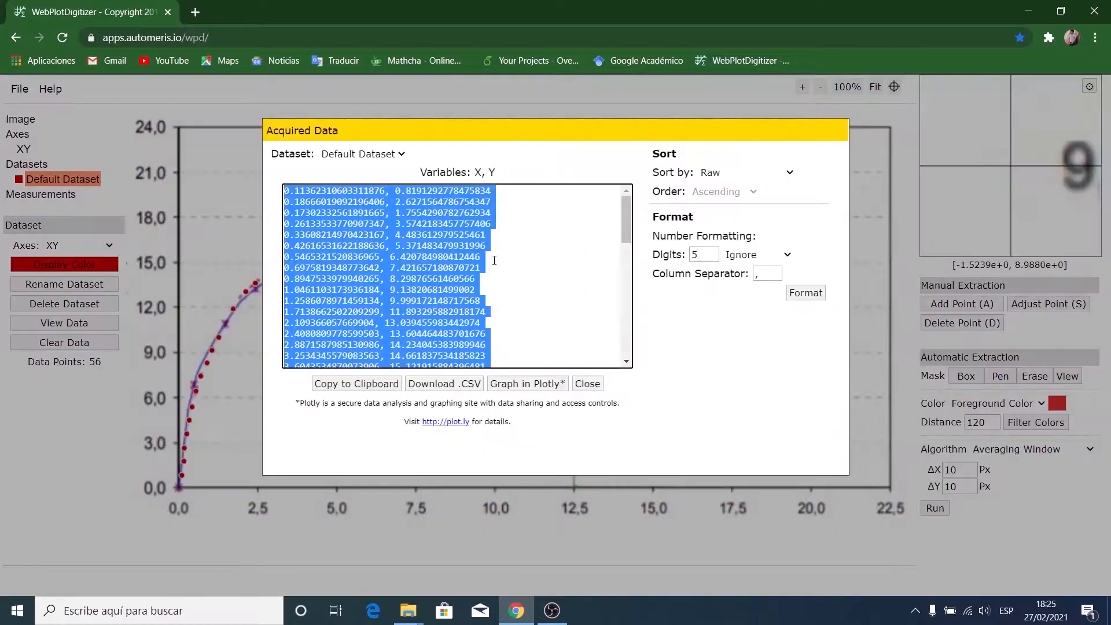
# Step: Insert a scatter chart from the X and Y data in columns B and C of the Excel sheet
pyautogui.press('Return')
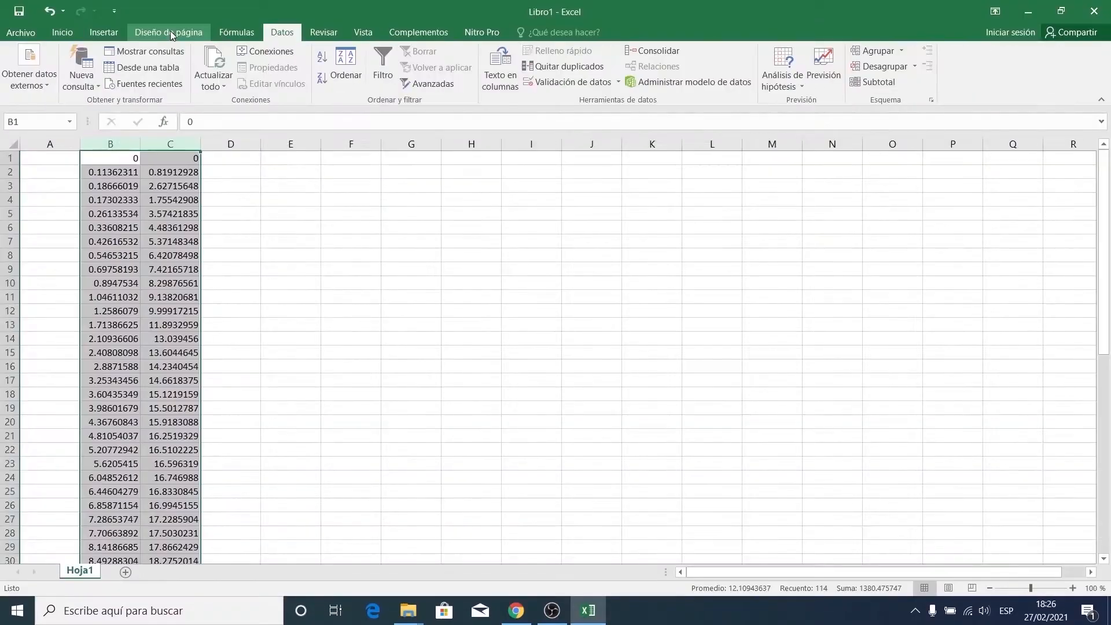
pyautogui.click(103, 32)
pyautogui.click(544, 85)
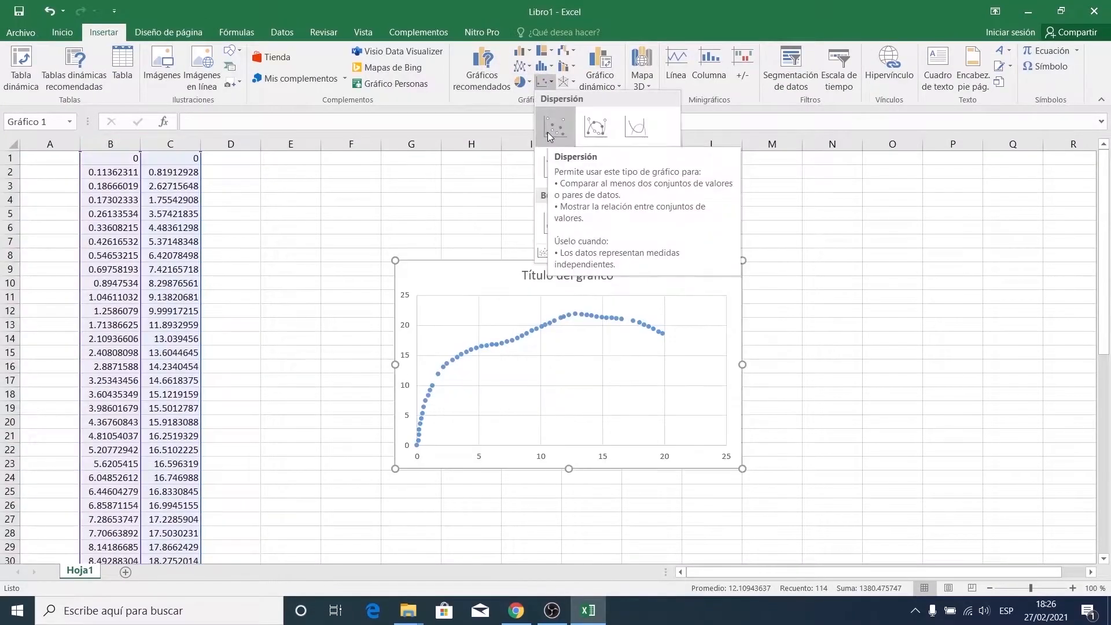
pyautogui.click(599, 169)
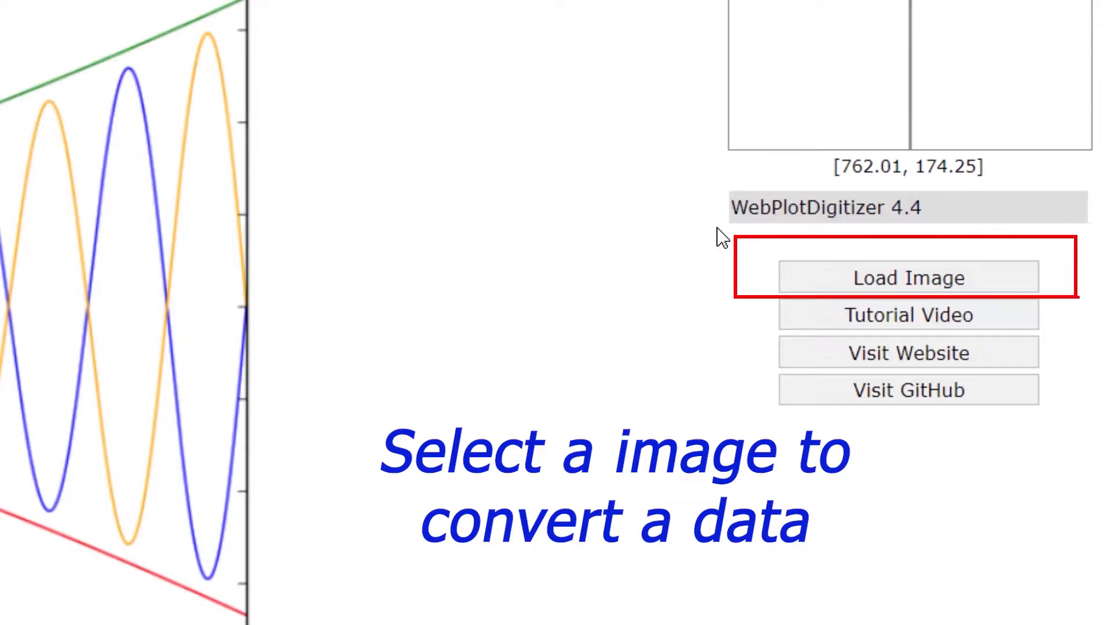
# Step: Load the image of the plot with the MC and MA curves from the Escritorio folder into WebPlotDigitizer
pyautogui.click(843, 278)
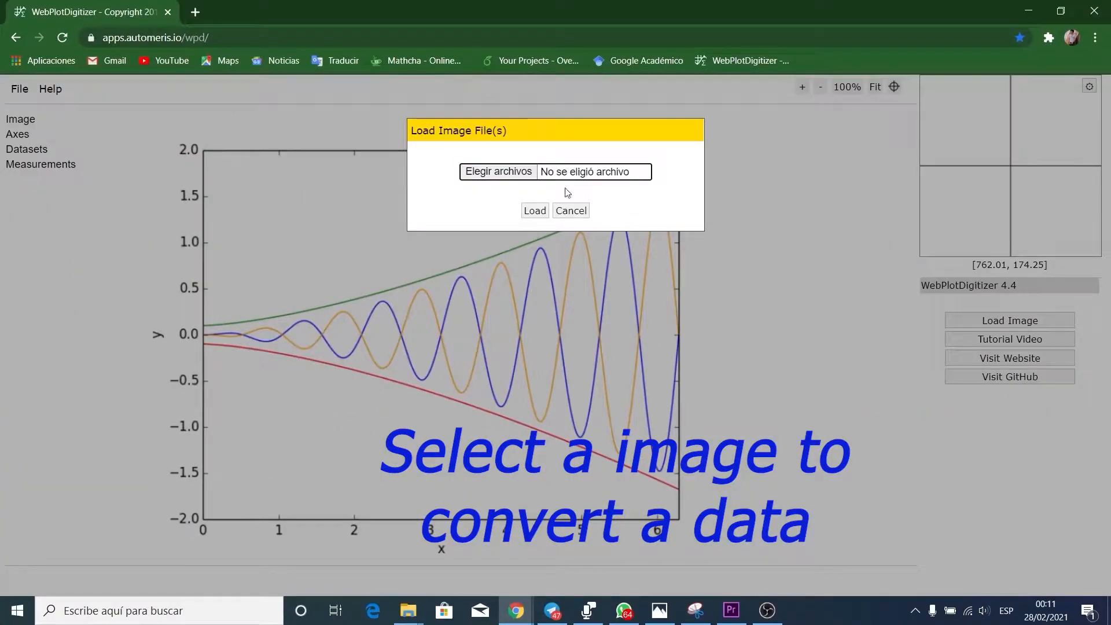
pyautogui.click(509, 171)
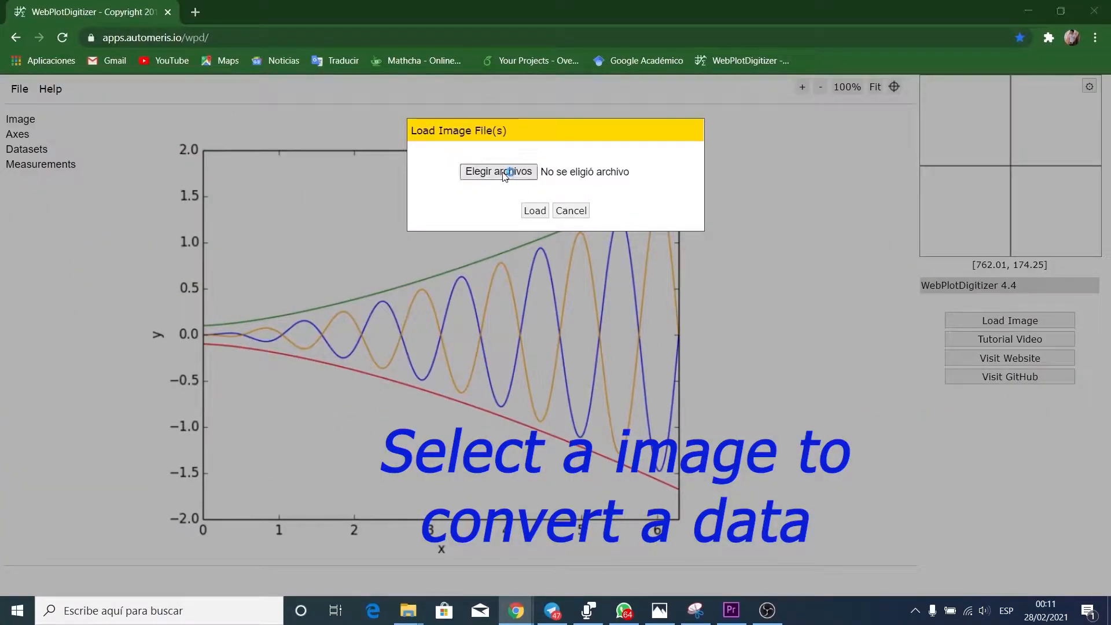
pyautogui.scroll(4, 365, 330)
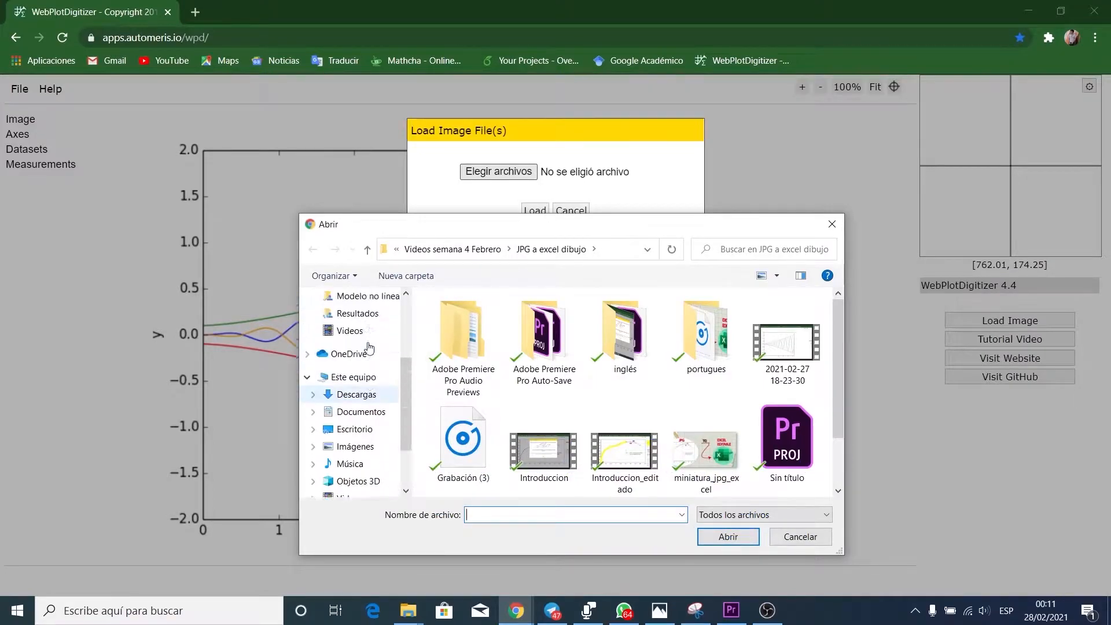
pyautogui.click(364, 328)
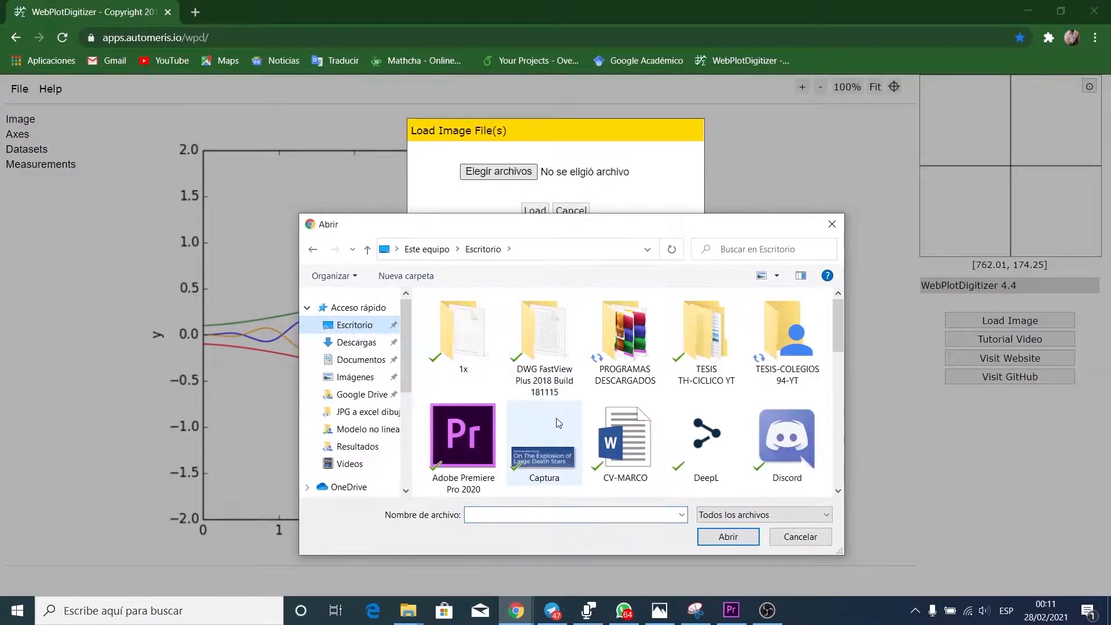
pyautogui.scroll(-10, 549, 439)
pyautogui.scroll(5, 599, 436)
pyautogui.click(623, 348)
pyautogui.doubleClick(624, 347)
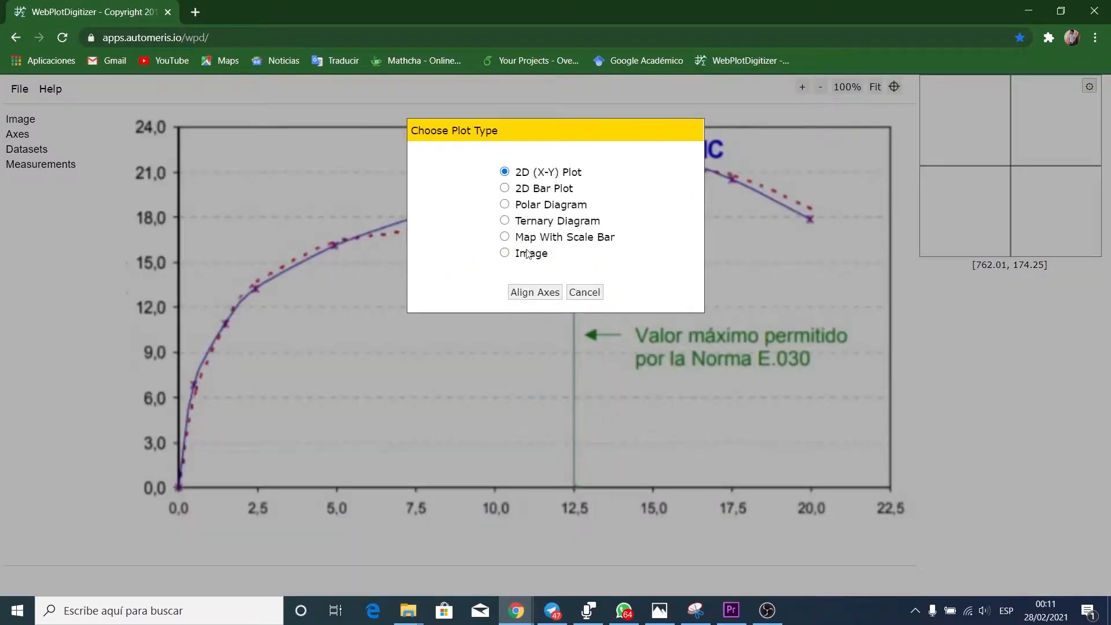
# Step: Choose the 2D (X-Y) Plot type for the loaded image and start aligning its axes
pyautogui.moveTo(484, 145); pyautogui.dragTo(592, 183)
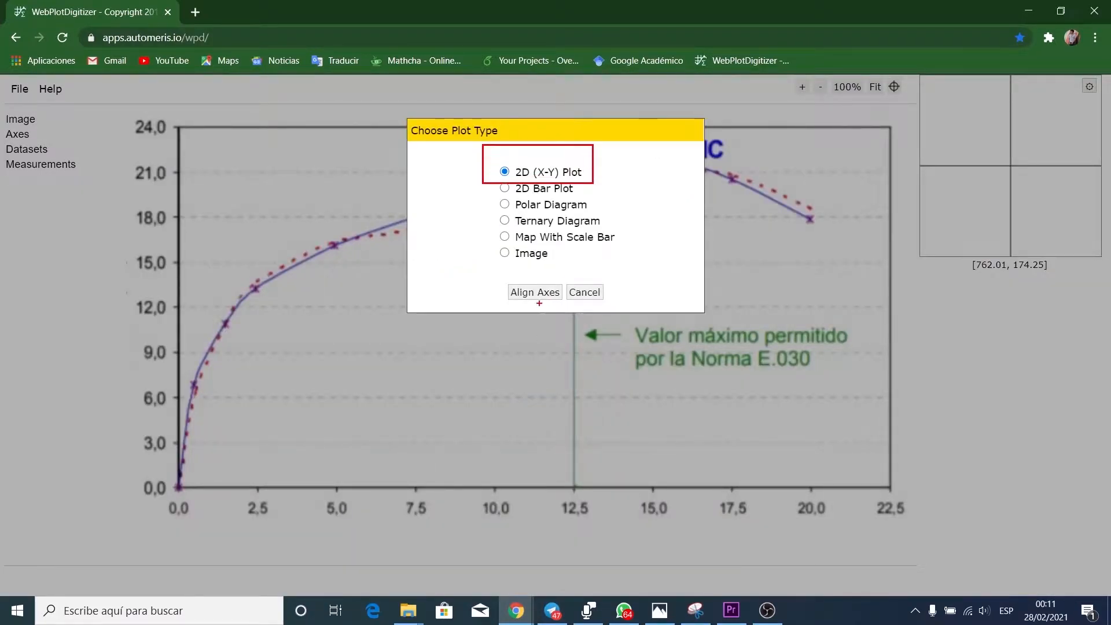
pyautogui.moveTo(496, 276); pyautogui.dragTo(569, 301)
pyautogui.press('Escape')
pyautogui.click(536, 291)
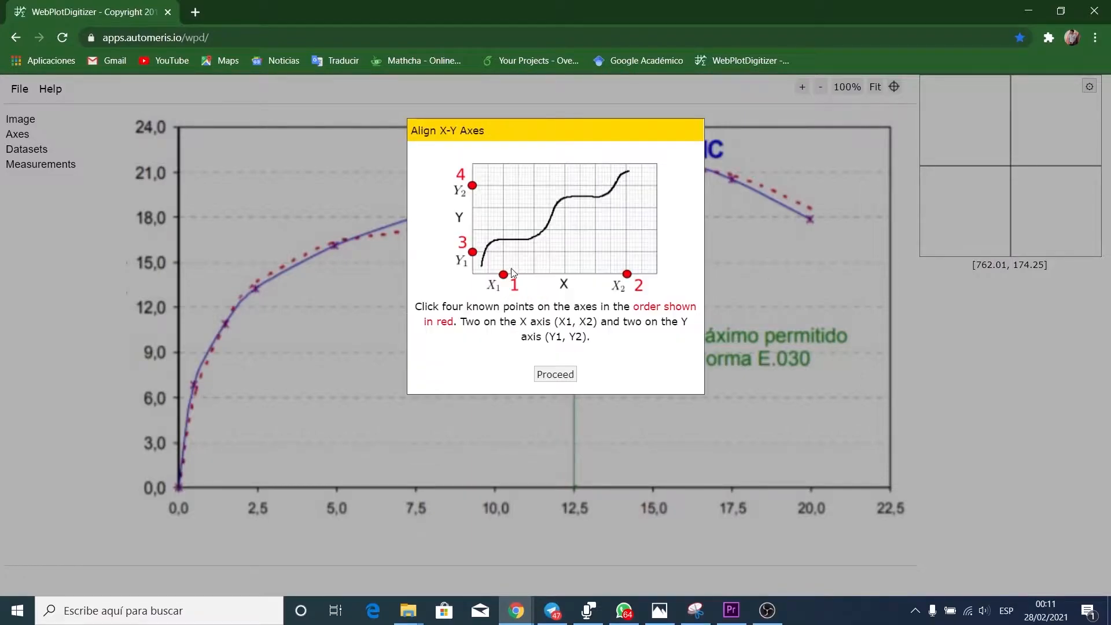
# Step: Mark the four calibration points at 5,0 and 15,0 on the X axis and at 6,0 and 15,0 on the Y axis
pyautogui.moveTo(410, 293); pyautogui.dragTo(501, 316)
pyautogui.moveTo(488, 259); pyautogui.dragTo(656, 296)
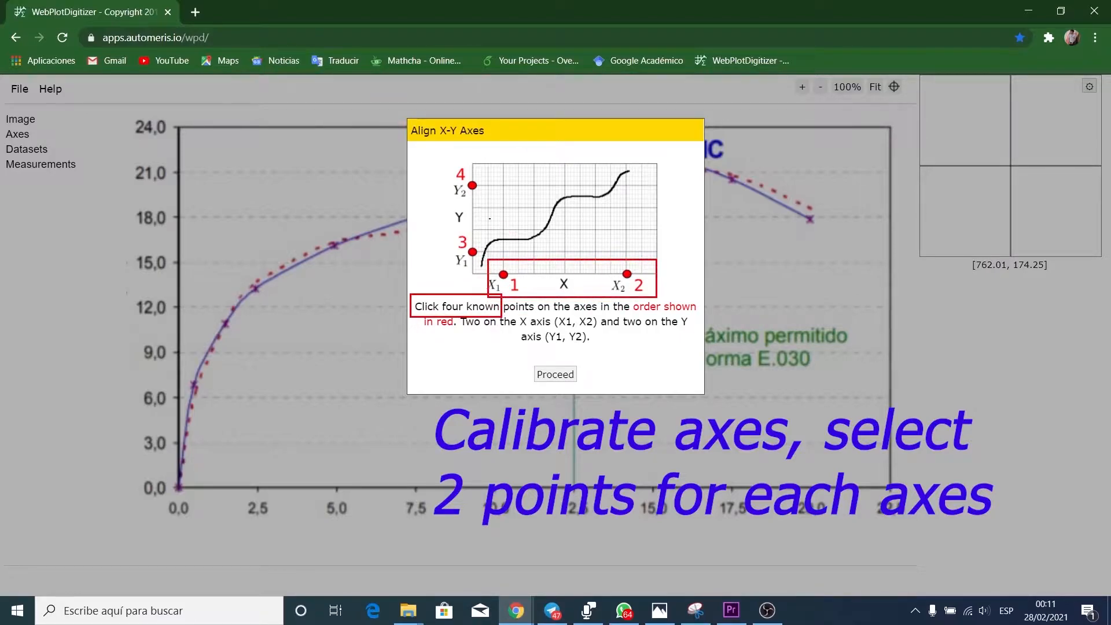
pyautogui.moveTo(441, 160); pyautogui.dragTo(486, 266)
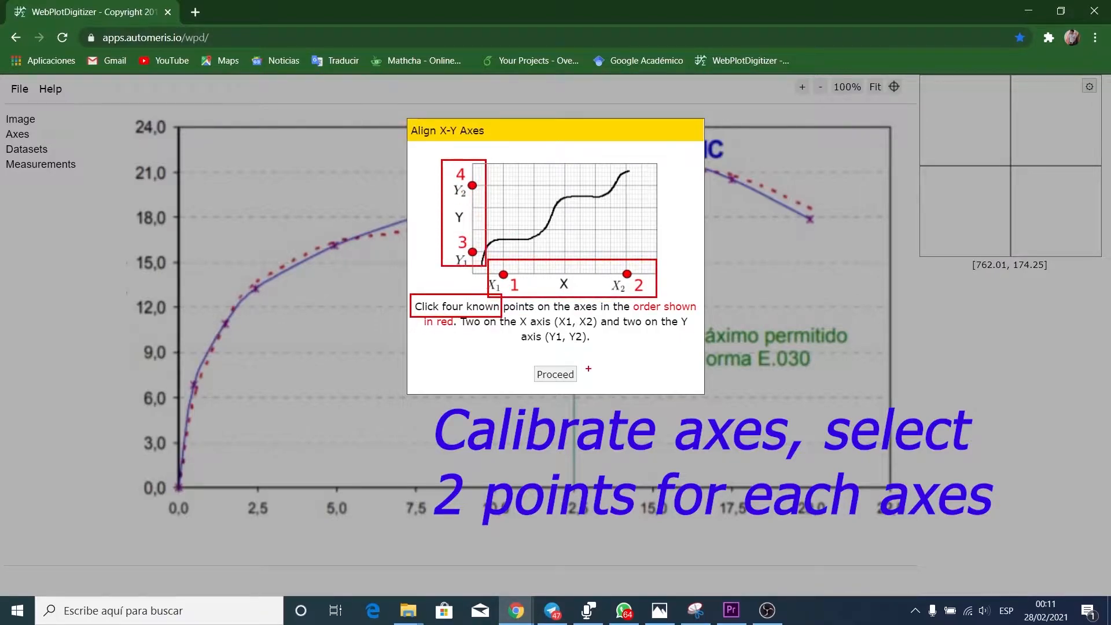
pyautogui.click(555, 374)
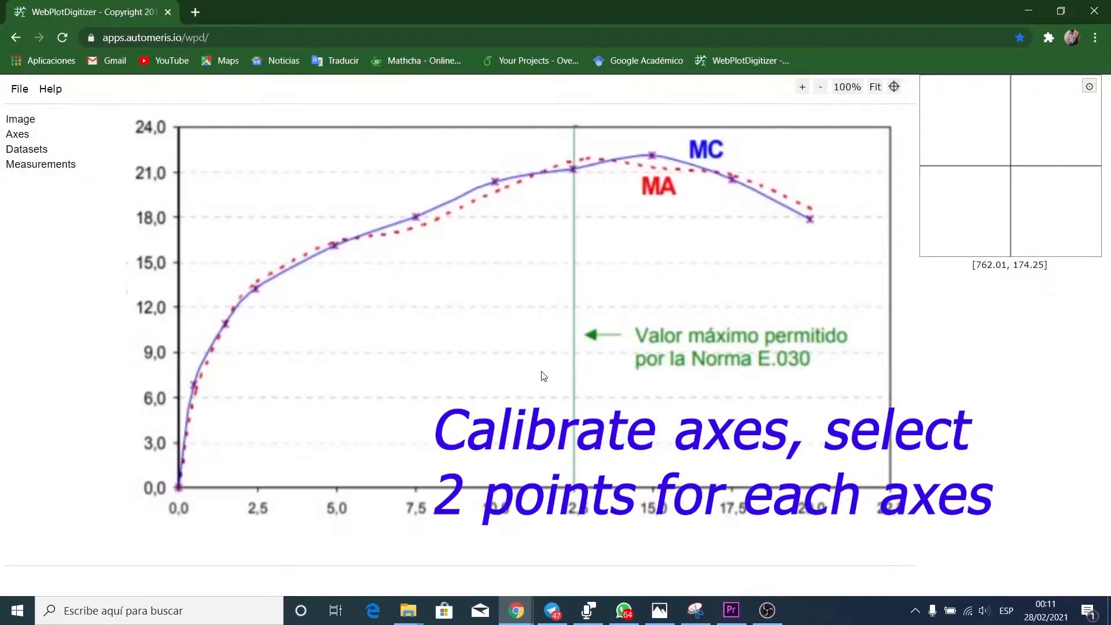
pyautogui.click(337, 486)
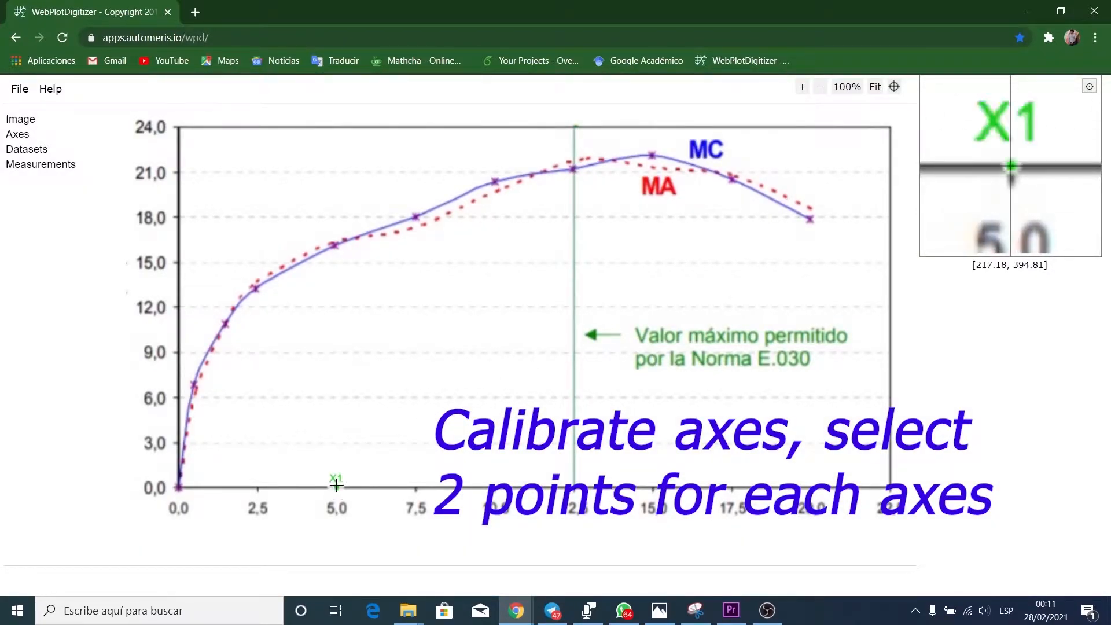
pyautogui.click(653, 487)
pyautogui.click(178, 396)
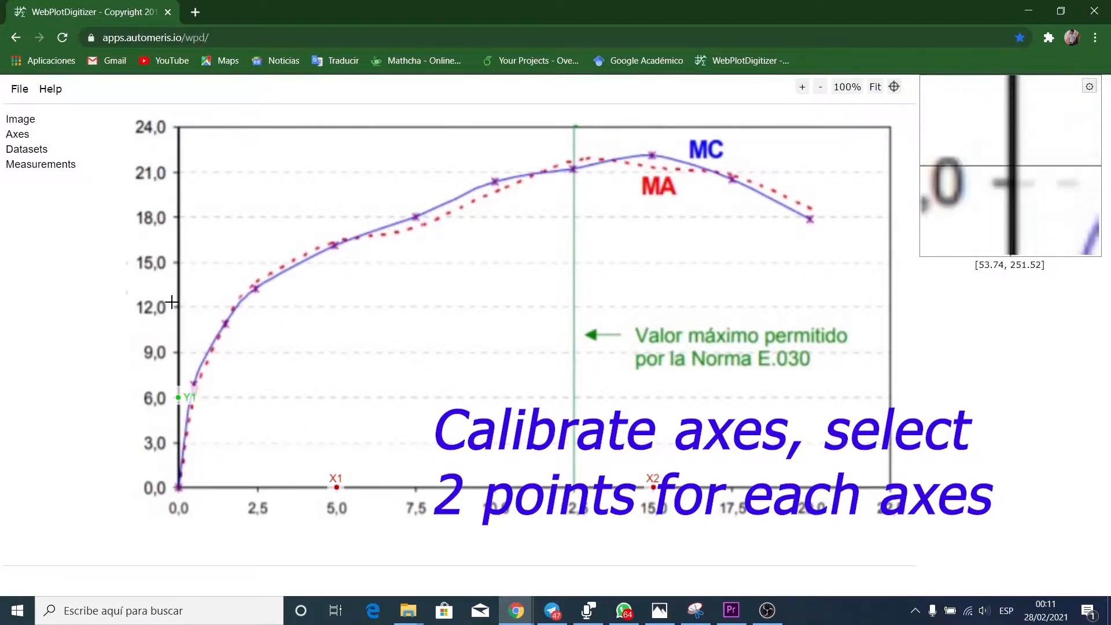
pyautogui.click(179, 262)
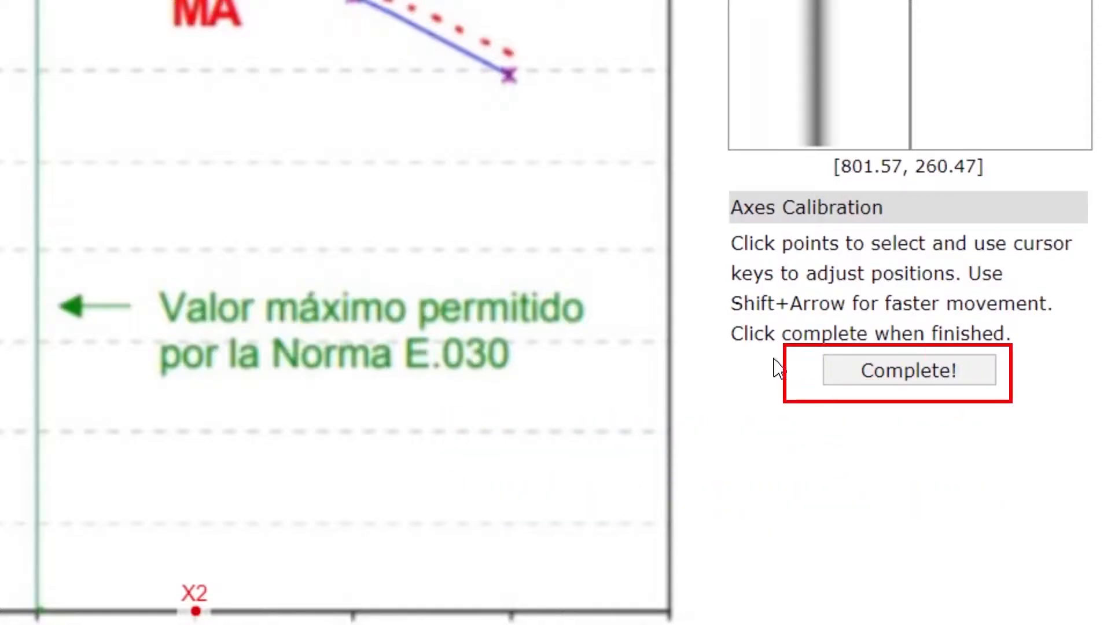
# Step: Complete the axes calibration with X-axis values 5 and 15 and Y-axis values 6 and 15
pyautogui.click(905, 369)
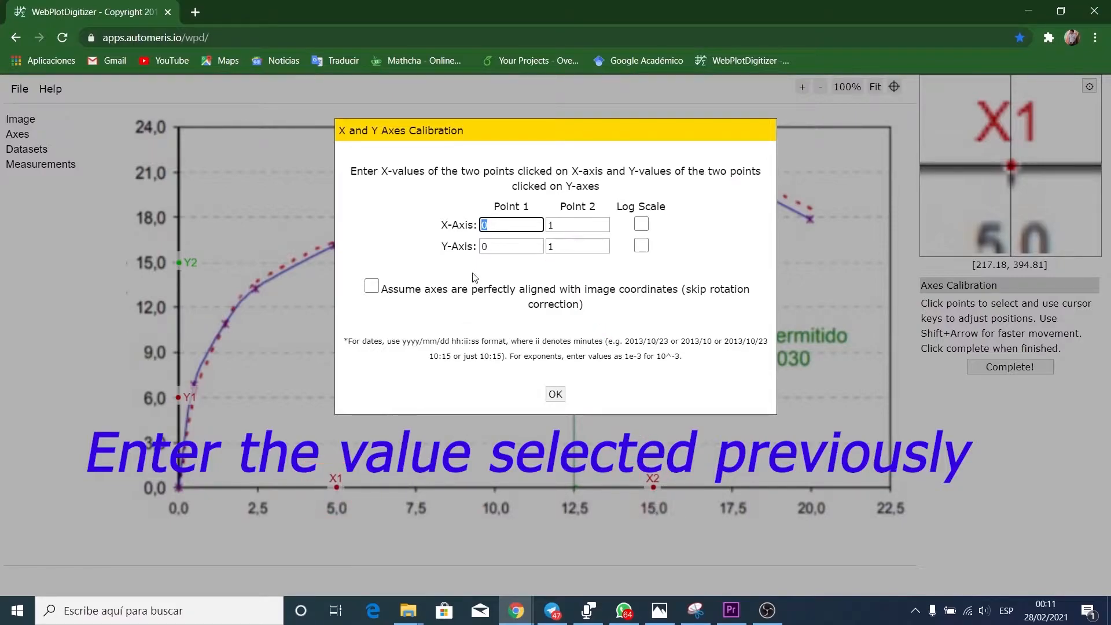
pyautogui.press('Tab')
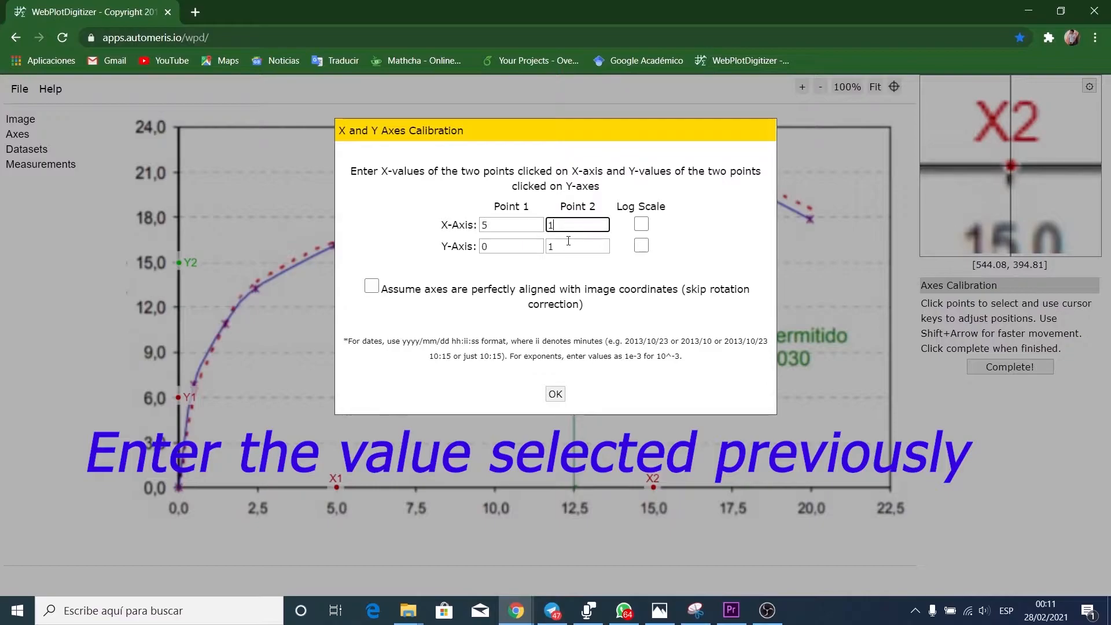
pyautogui.click(517, 246)
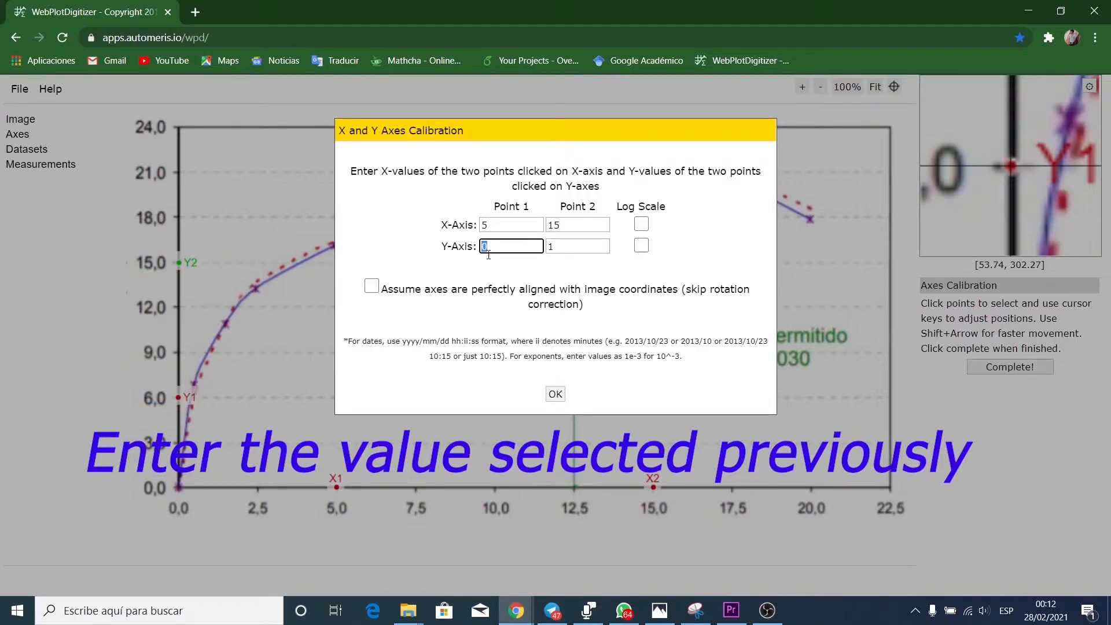
pyautogui.write('6')
pyautogui.press('Tab')
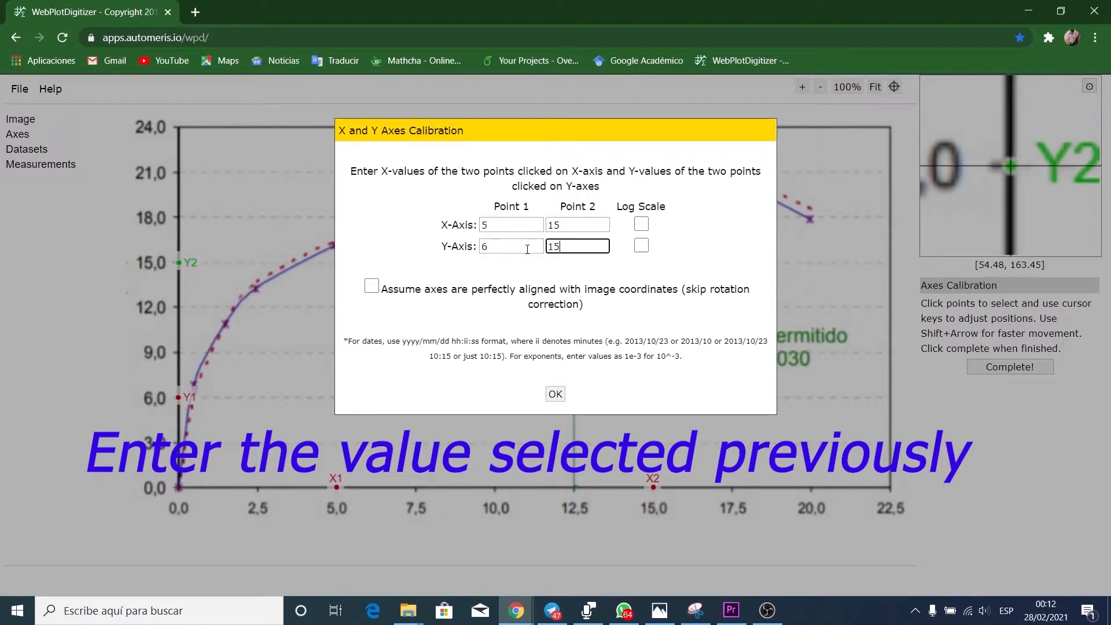
pyautogui.click(555, 394)
# Step: Set the foreground color for automatic extraction to the dominant red (221, 41, 42)
pyautogui.click(1001, 376)
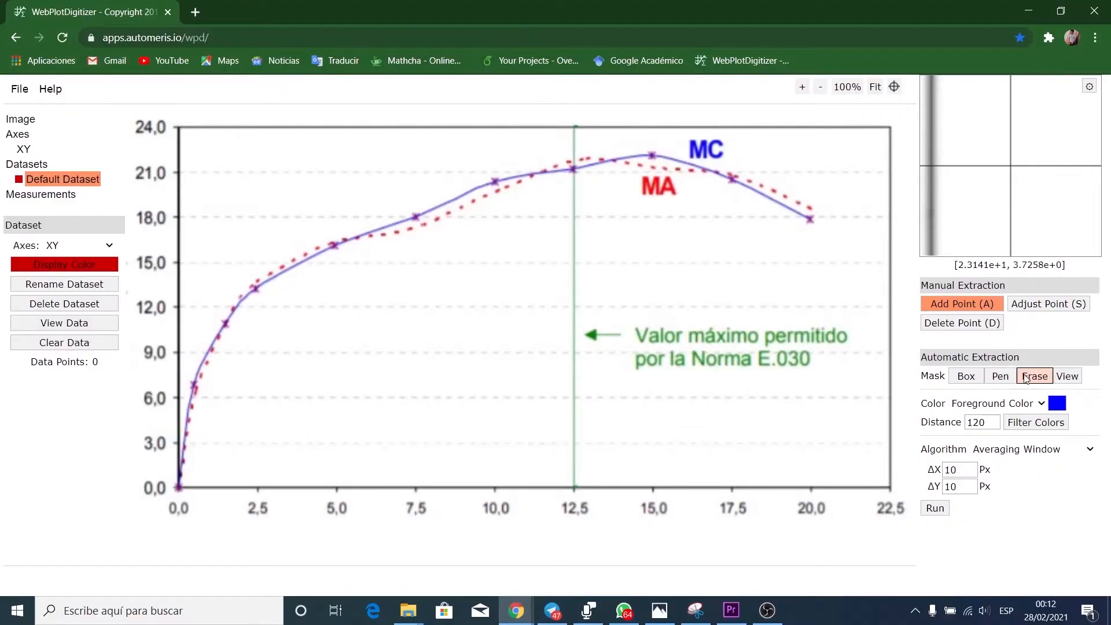
pyautogui.click(1057, 405)
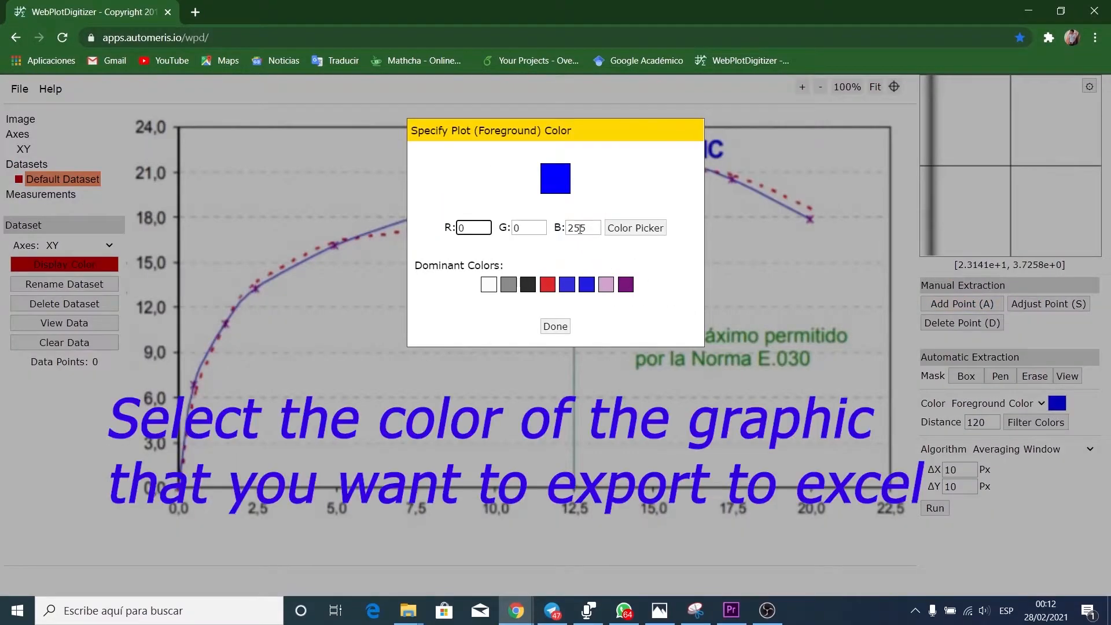
pyautogui.click(547, 286)
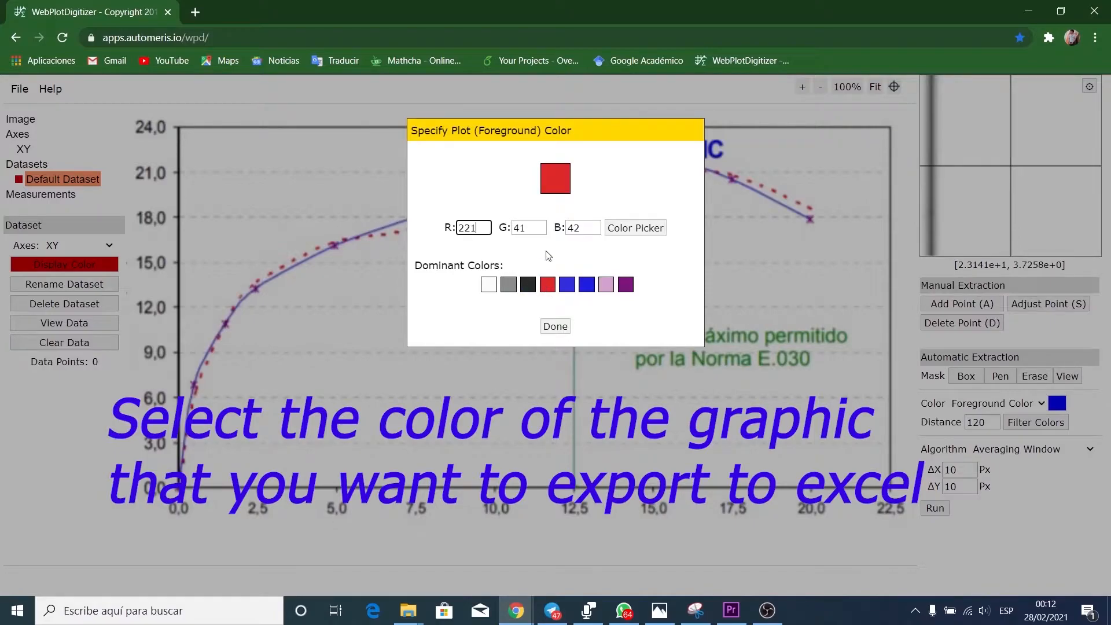
pyautogui.click(560, 327)
# Step: Mask the red dotted MA curve with the Pen from the origin to its end near X = 20
pyautogui.click(999, 379)
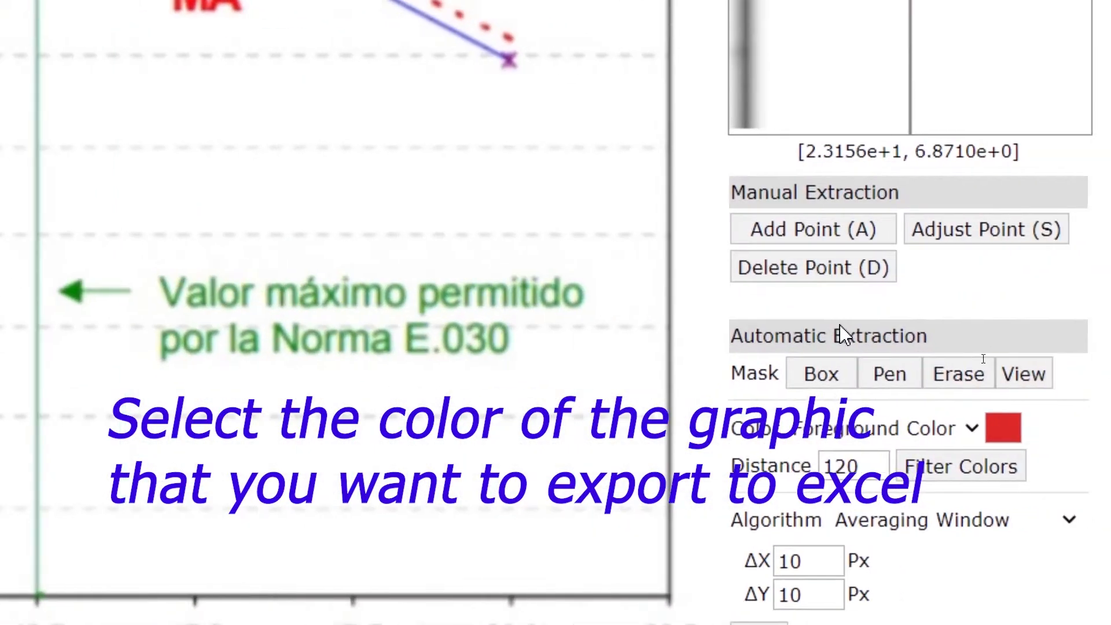
pyautogui.click(888, 373)
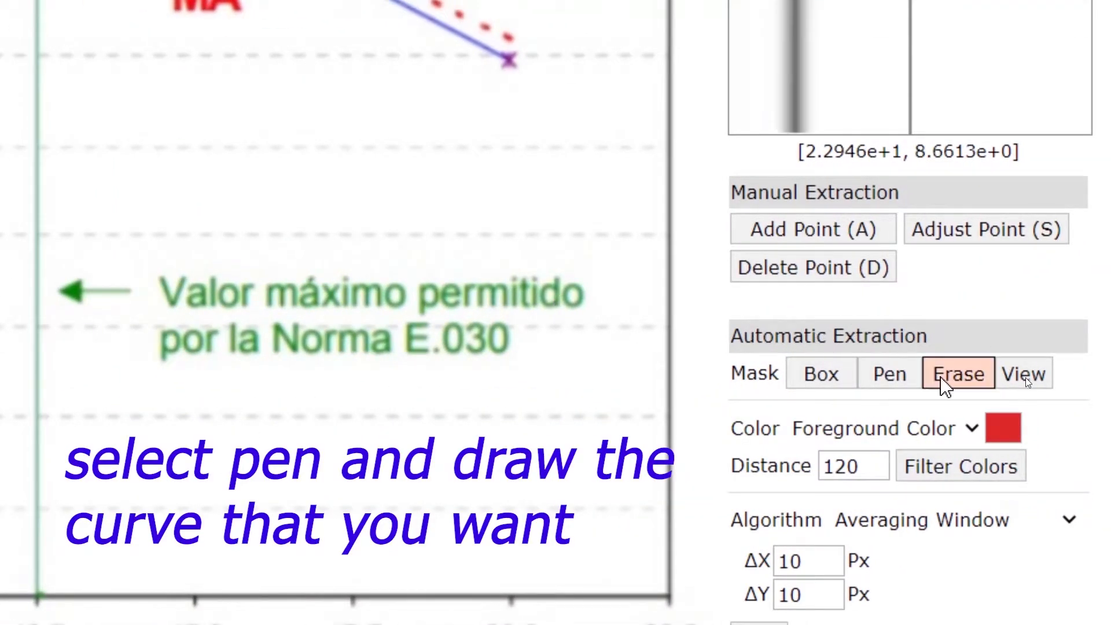
pyautogui.click(889, 373)
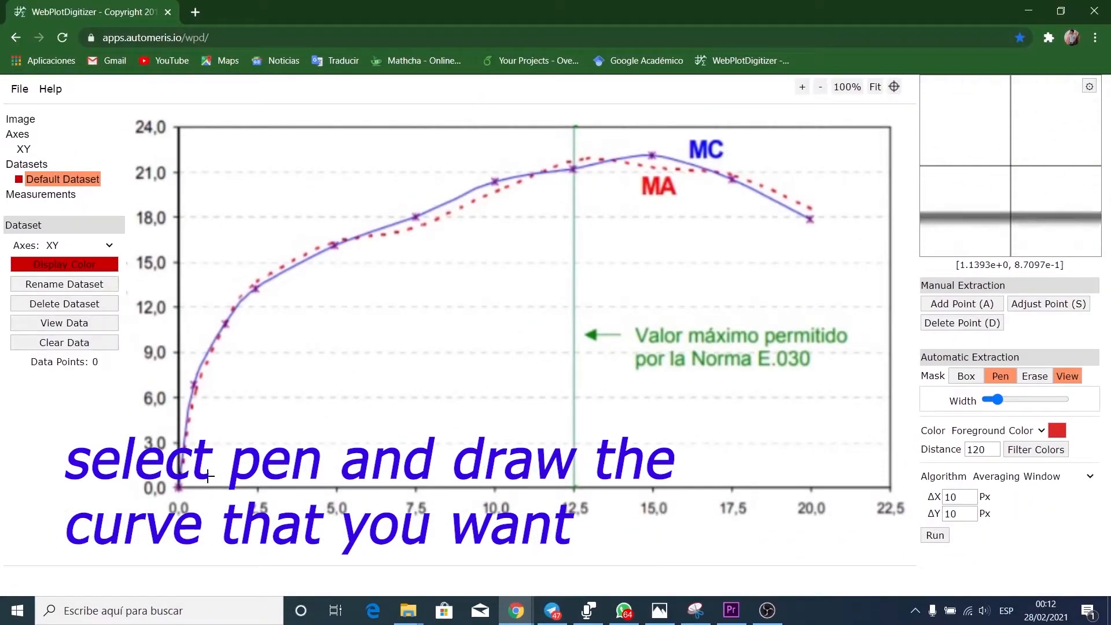
pyautogui.moveTo(179, 489)
pyautogui.mouseDown()
pyautogui.moveTo(198, 374)
pyautogui.moveTo(221, 325)
pyautogui.moveTo(250, 287)
pyautogui.moveTo(335, 241)
pyautogui.moveTo(605, 154)
pyautogui.moveTo(716, 166)
pyautogui.moveTo(821, 208)
pyautogui.mouseUp()
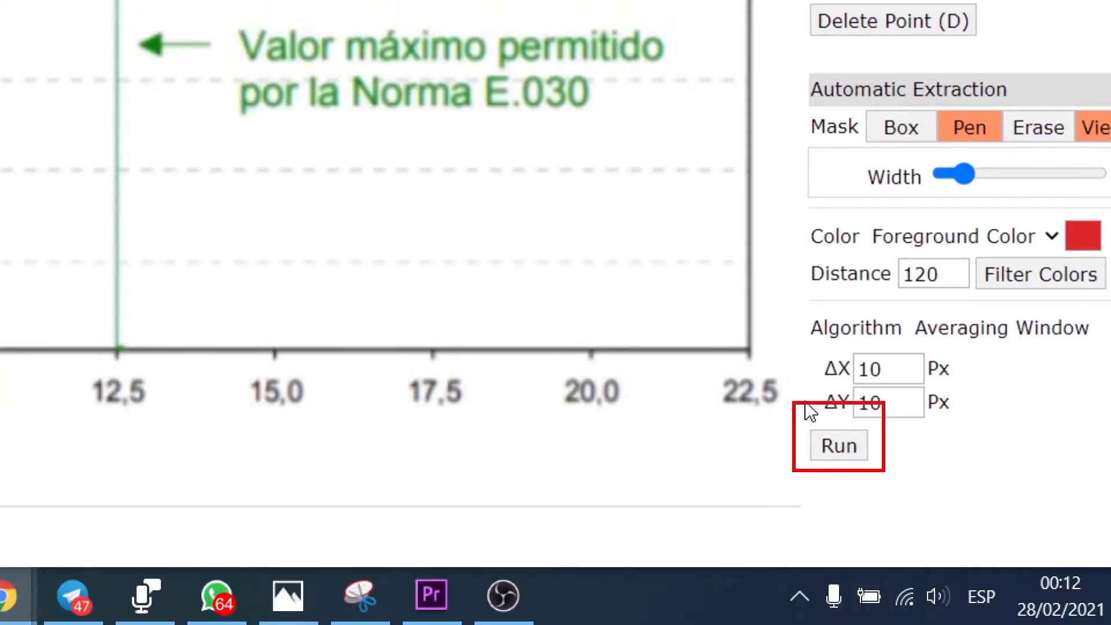
# Step: Run the automatic extraction and copy all the acquired X, Y data of the Default Dataset
pyautogui.click(862, 451)
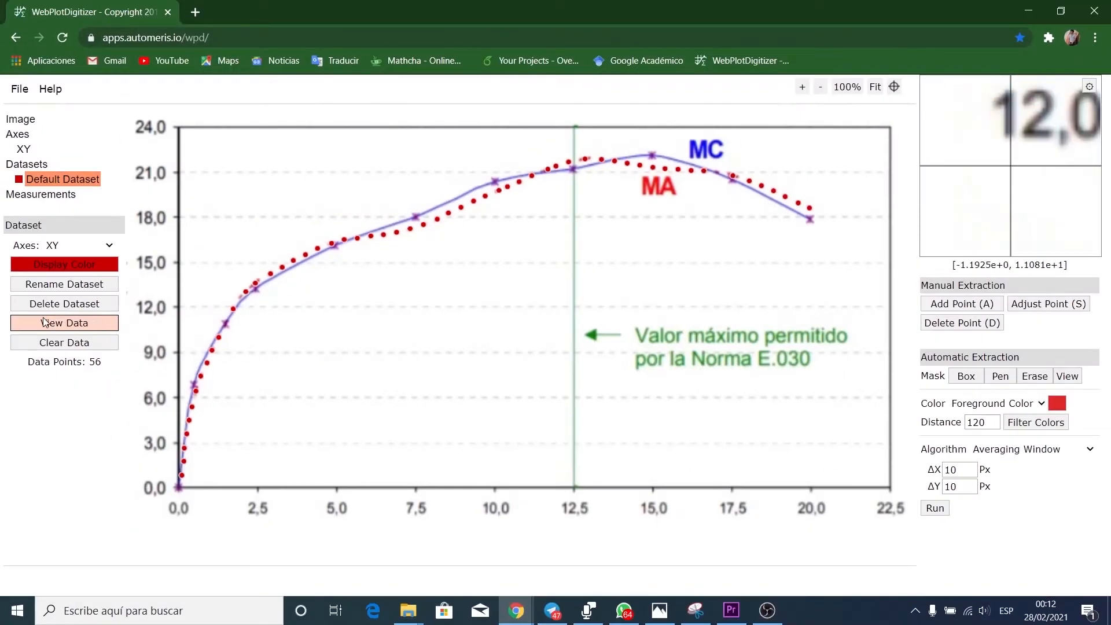
pyautogui.click(87, 304)
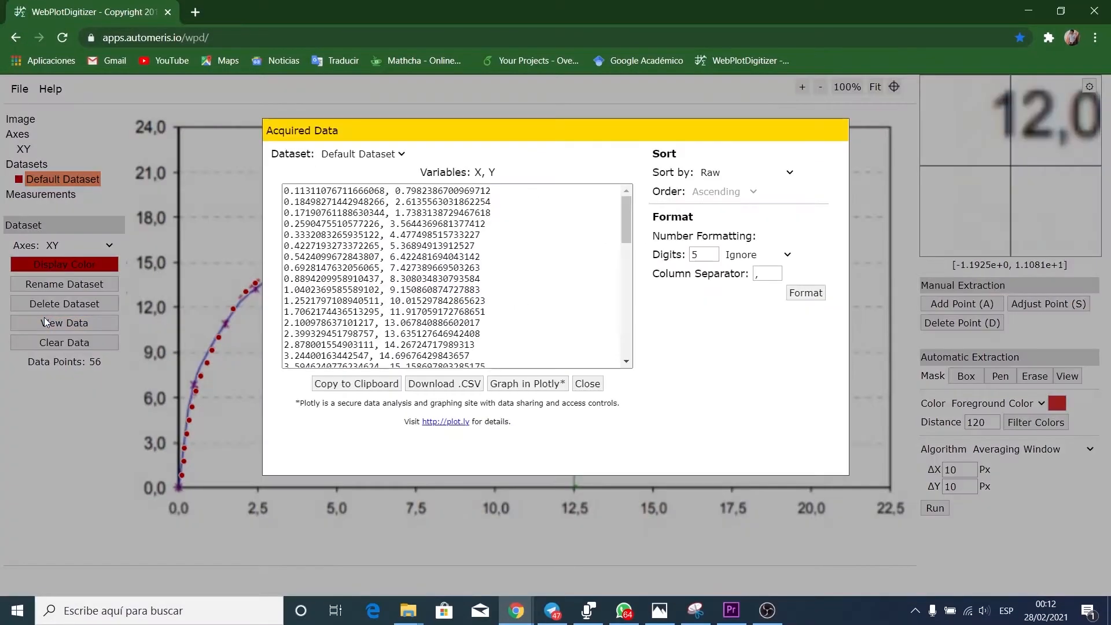
pyautogui.moveTo(286, 186); pyautogui.dragTo(633, 543)
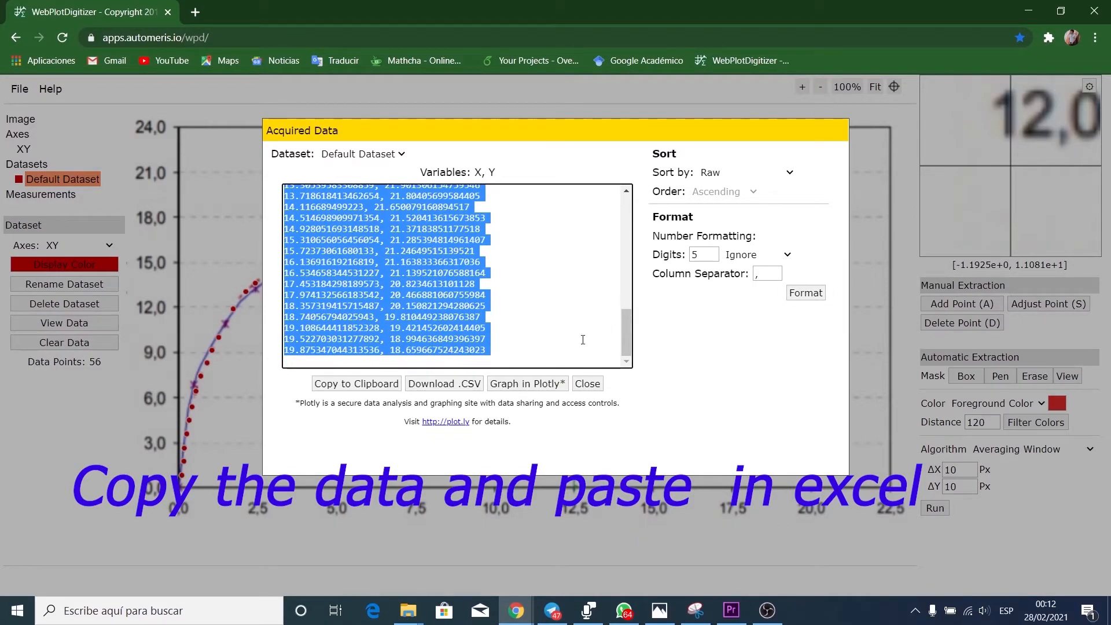
# Step: Switch to Excel 2016, create a blank workbook and paste the copied data starting at cell B2
pyautogui.press('super')
pyautogui.write('exc')
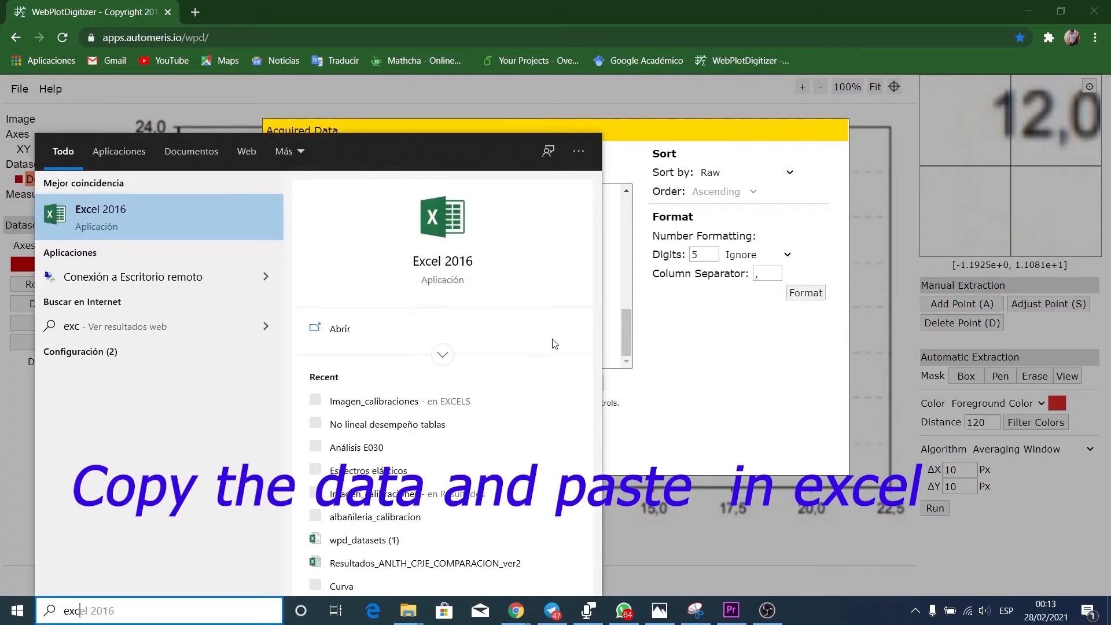
pyautogui.press('Return')
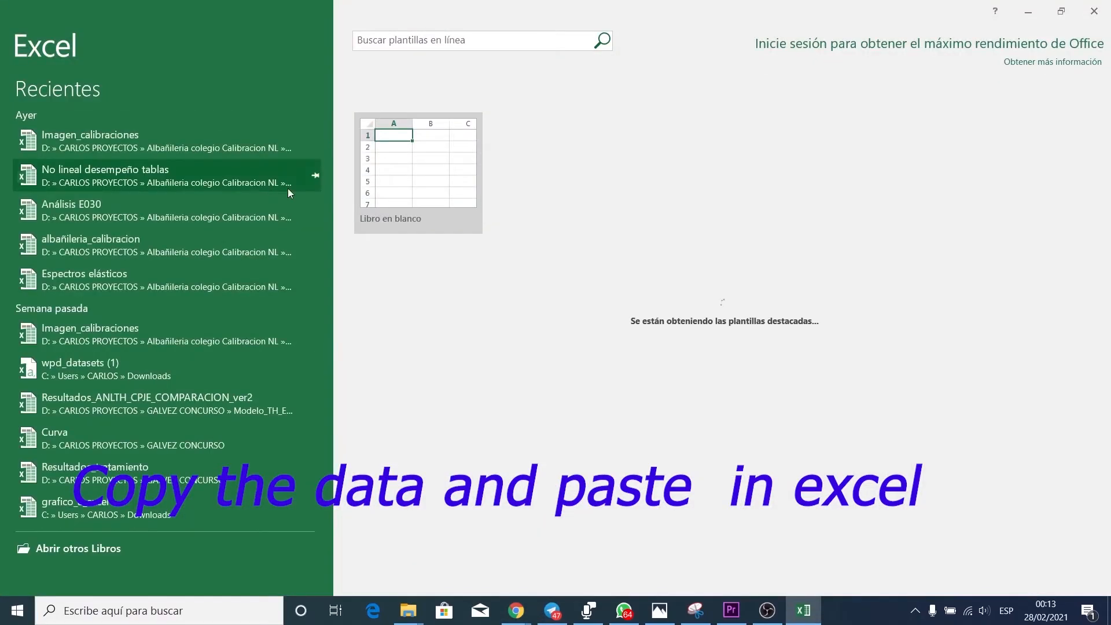
pyautogui.click(439, 189)
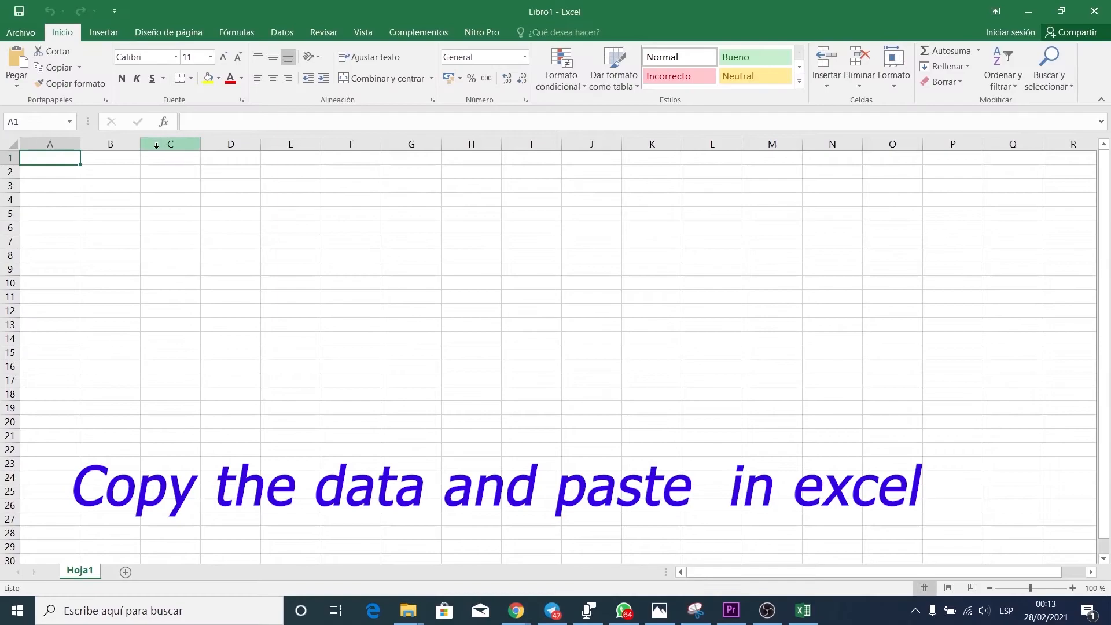
pyautogui.click(111, 171)
pyautogui.hotkey('ctrl', 'v')
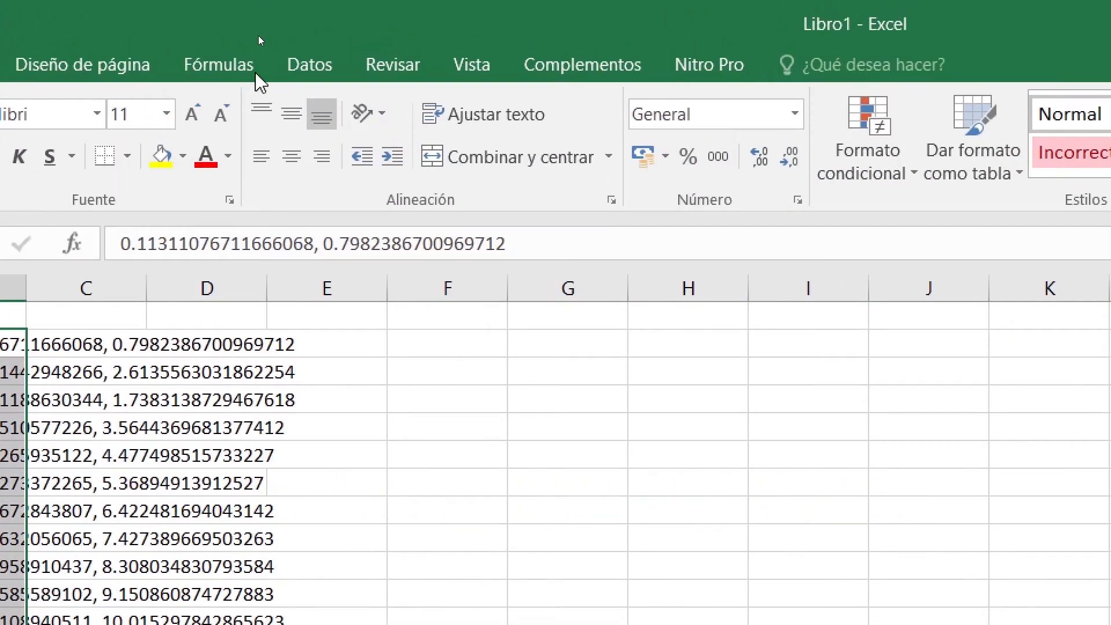
# Step: Split the pasted data in column B into two columns with Text to Columns, as delimited text with comma added as a separator
pyautogui.click(287, 32)
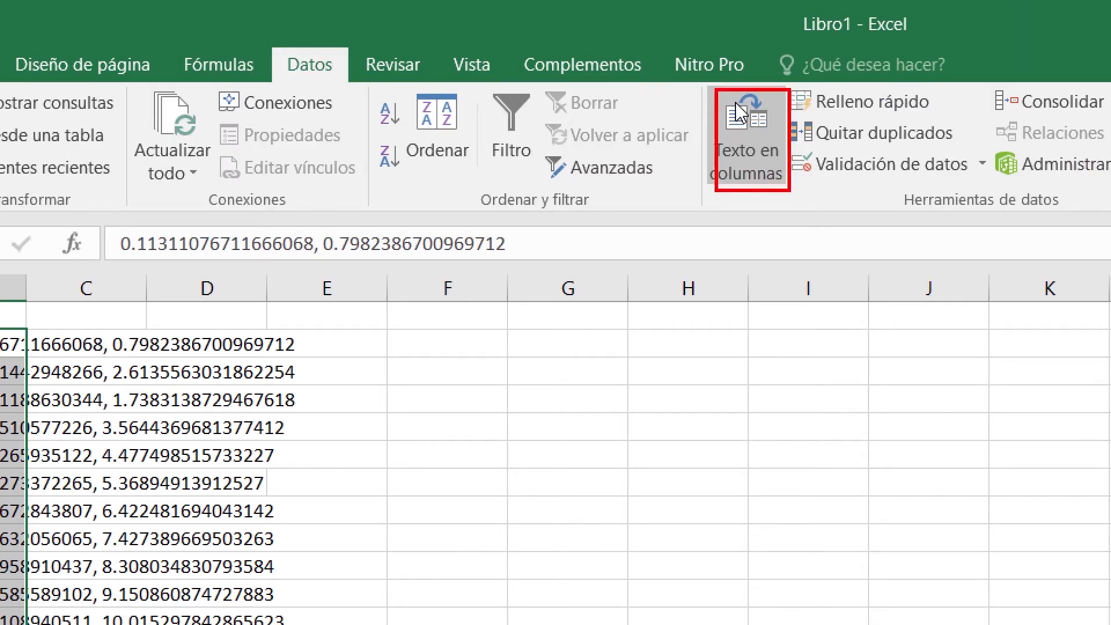
pyautogui.click(746, 139)
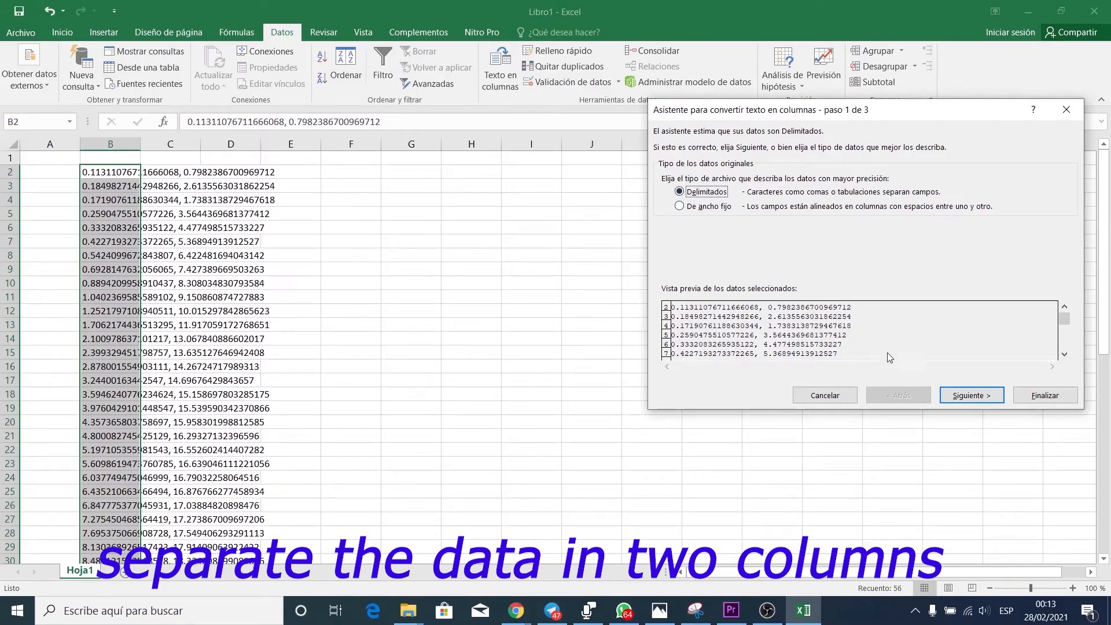
pyautogui.click(968, 393)
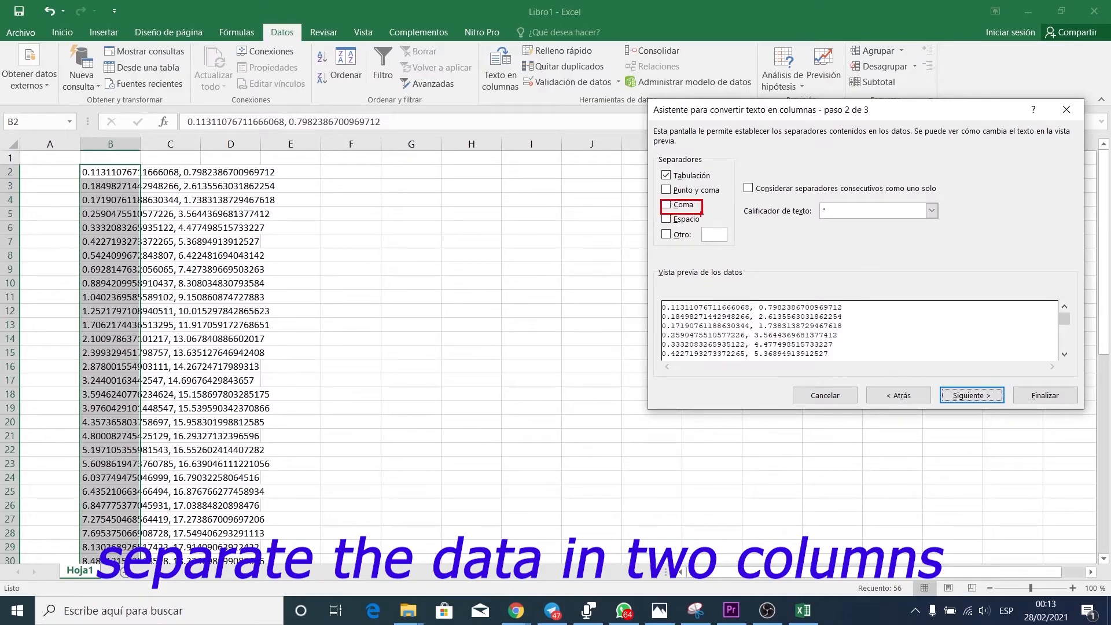
pyautogui.click(668, 206)
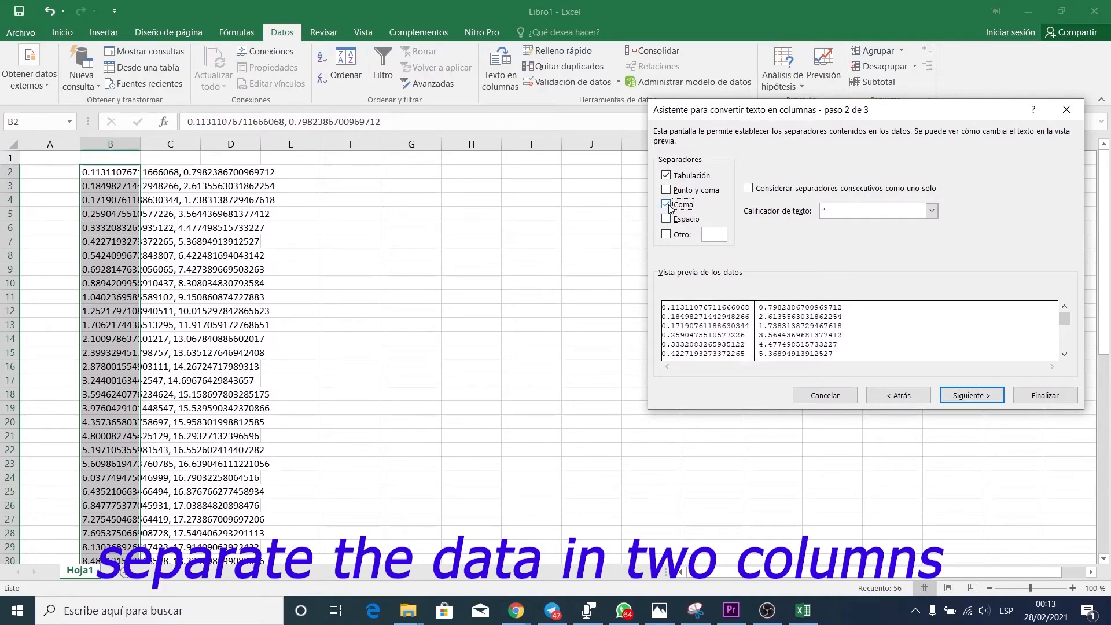
pyautogui.click(966, 397)
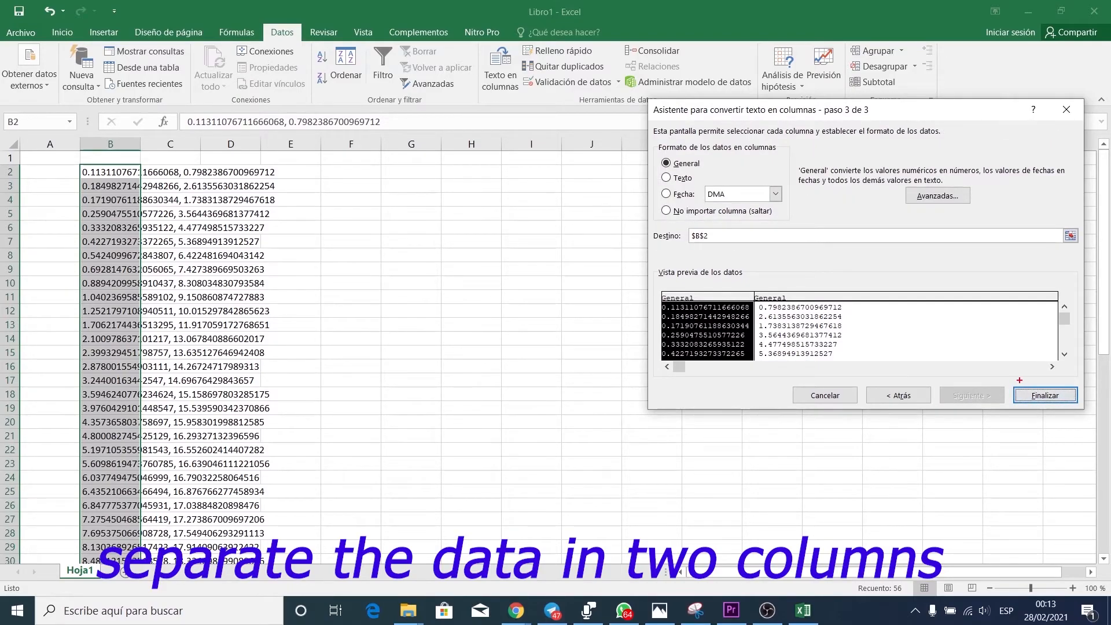
pyautogui.click(1044, 396)
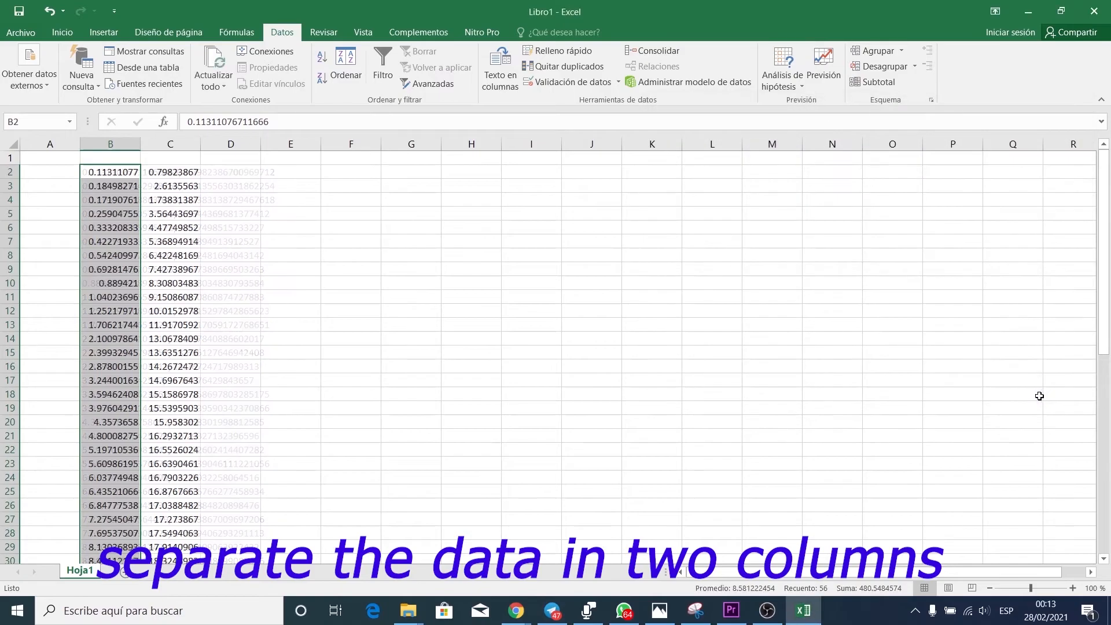
# Step: Add the origin point above the data by entering 0 in cells B1 and C1
pyautogui.click(122, 157)
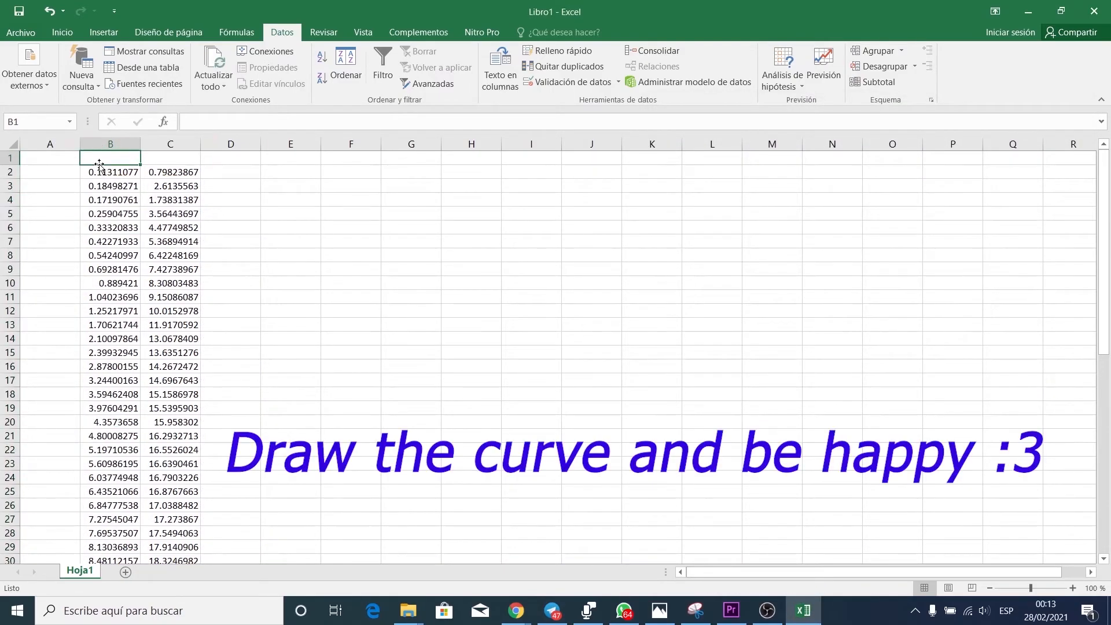
pyautogui.write('0')
pyautogui.press('Return')
pyautogui.press('Up')
pyautogui.press('Right')
pyautogui.write('0')
pyautogui.press('Return')
# Step: Insert a scatter chart with straight lines and no markers from the X, Y data in columns B and C, and deselect it
pyautogui.press('Up')
pyautogui.click(115, 34)
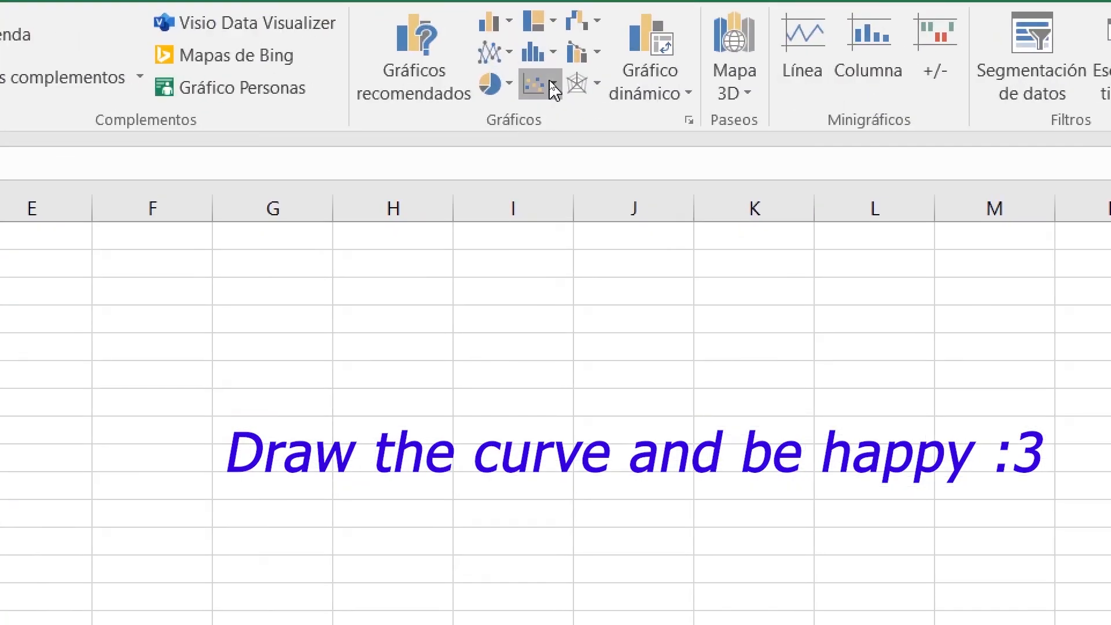
pyautogui.click(548, 83)
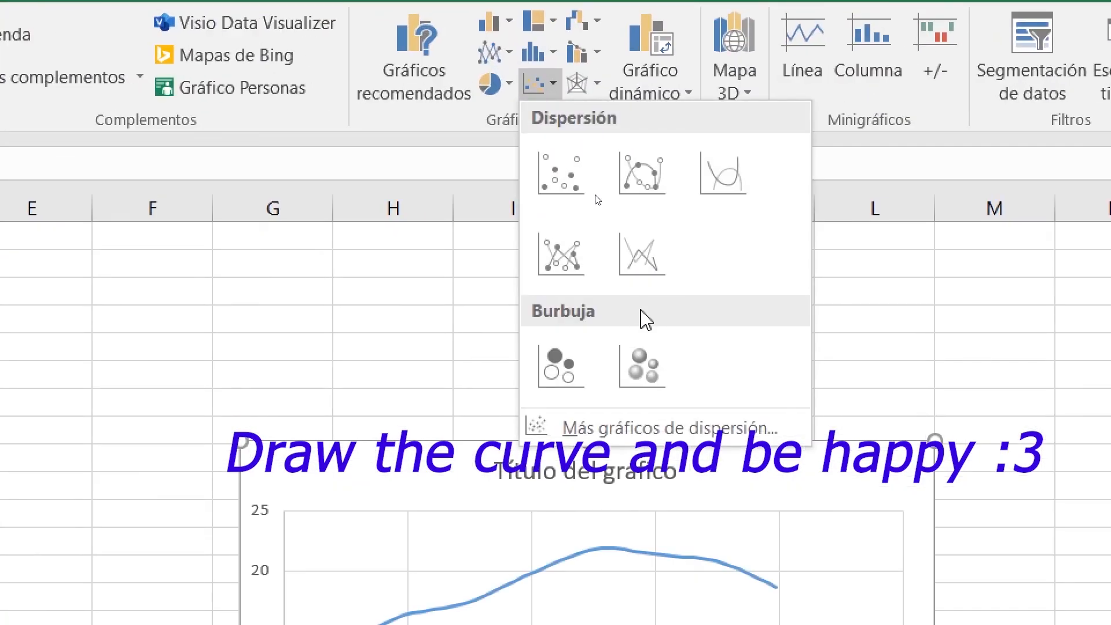
pyautogui.click(644, 257)
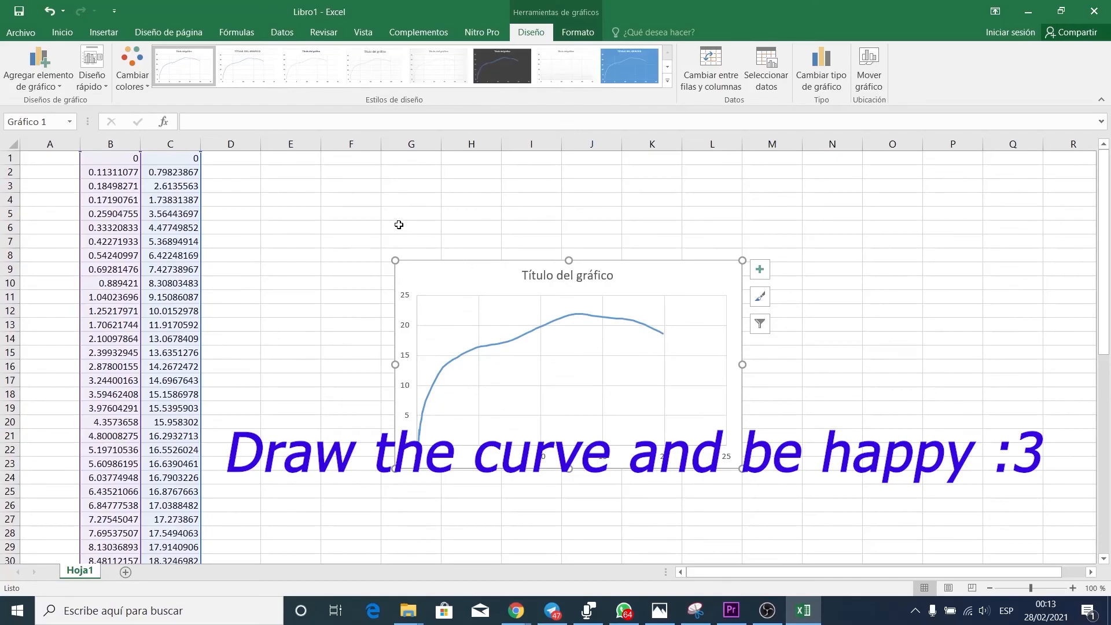
pyautogui.click(360, 228)
pyautogui.moveTo(704, 398); pyautogui.dragTo(795, 247)
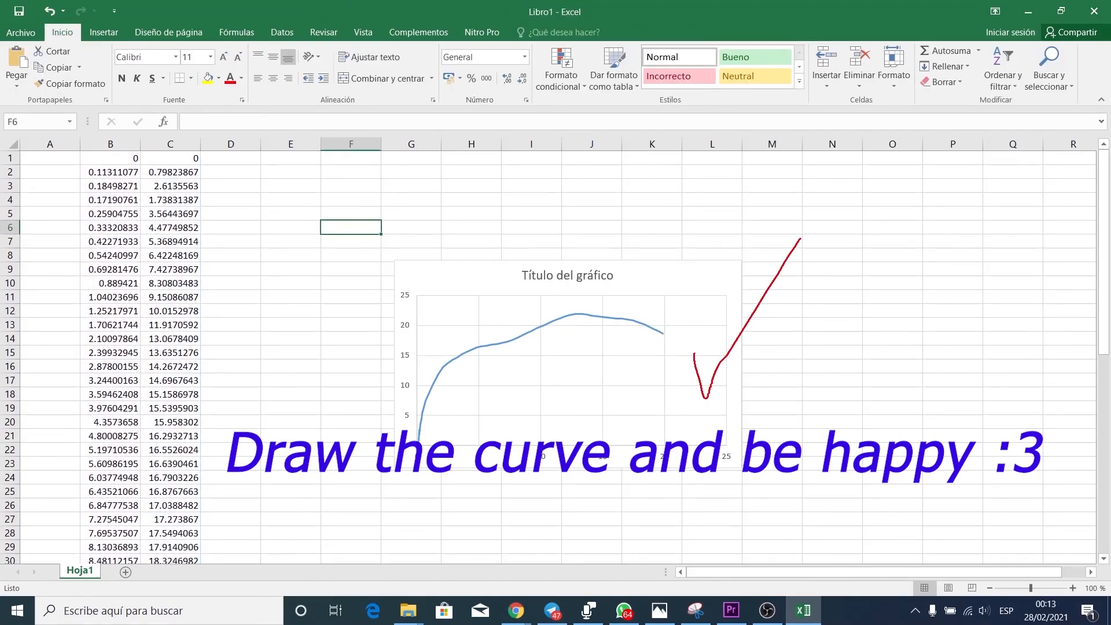